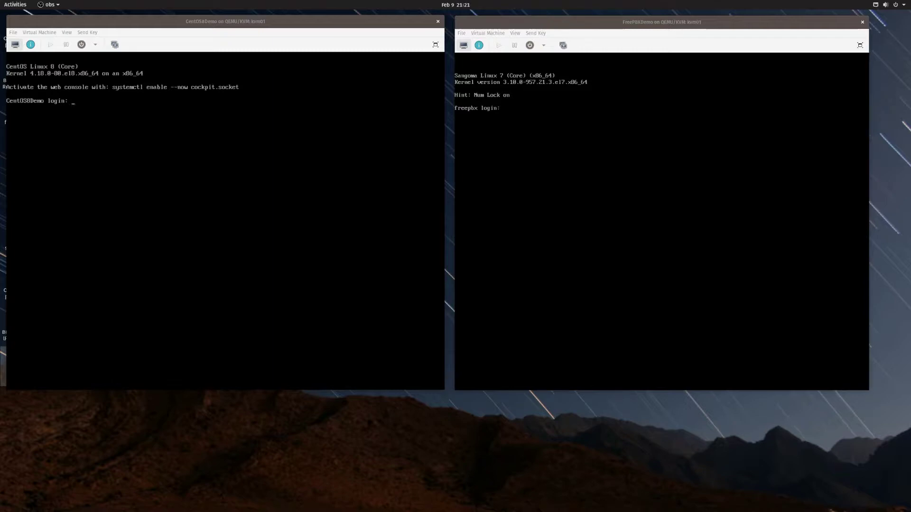
# Step: Make the FreePBXDemo console the active window
pyautogui.click(538, 25)
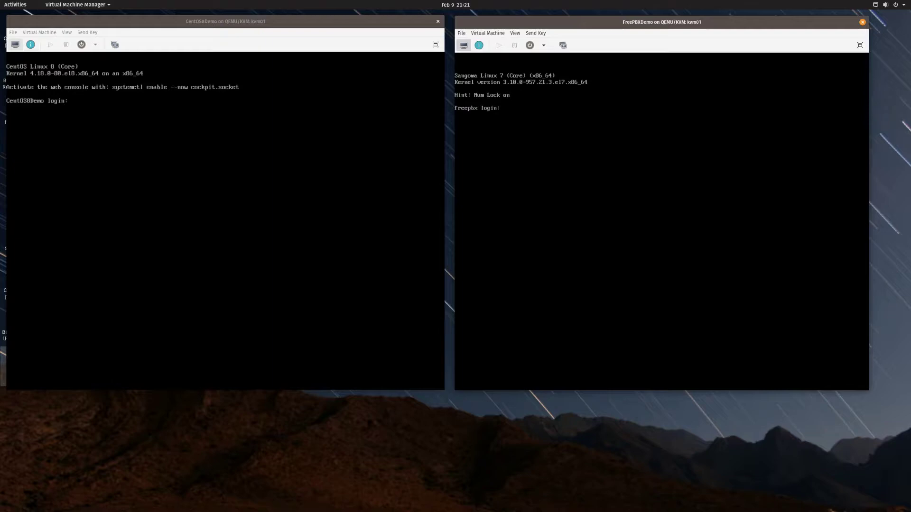
# Step: Enter 'root' as the login name at the freepbx login prompt
pyautogui.write('root')
pyautogui.press('Return')
# Step: Force reset FreePBXDemo from the shutdown dropdown, confirm, and halt the GRUB countdown
pyautogui.click(544, 45)
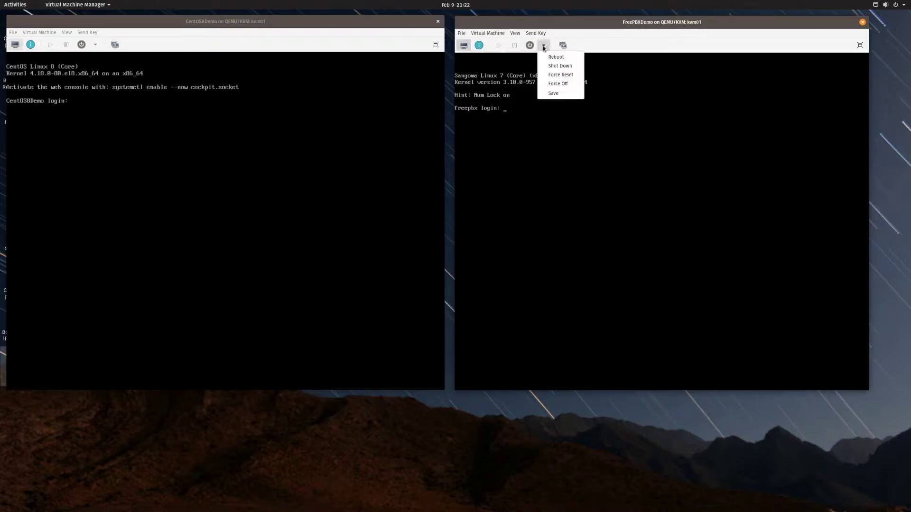
pyautogui.click(565, 77)
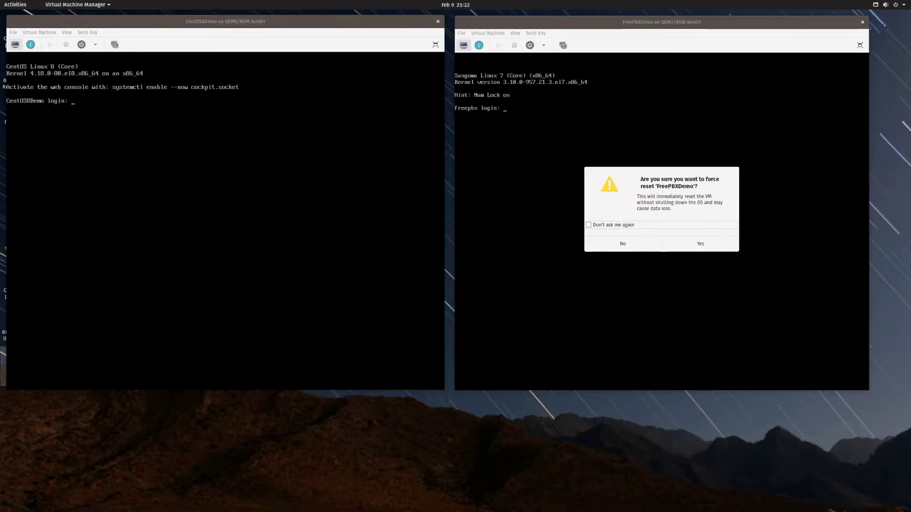
pyautogui.click(696, 250)
pyautogui.press('Down')
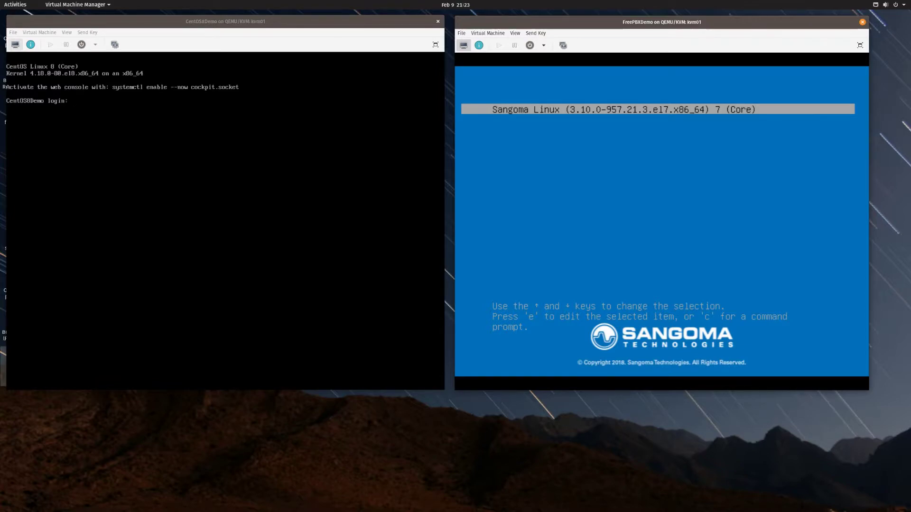
# Step: Edit the Sangoma Linux 7 boot entry and move the cursor to its linux16 kernel line
pyautogui.press('e')
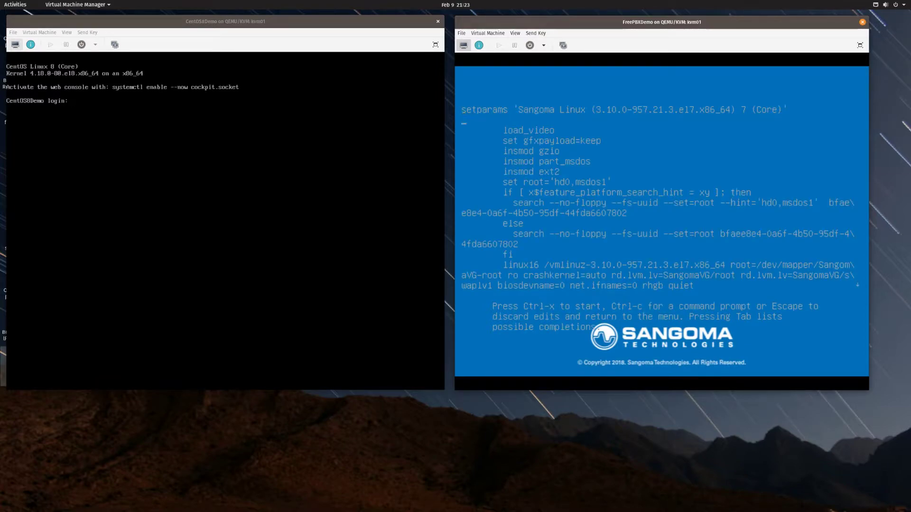
pyautogui.press('Down')
pyautogui.press('Down')
pyautogui.press('Down')
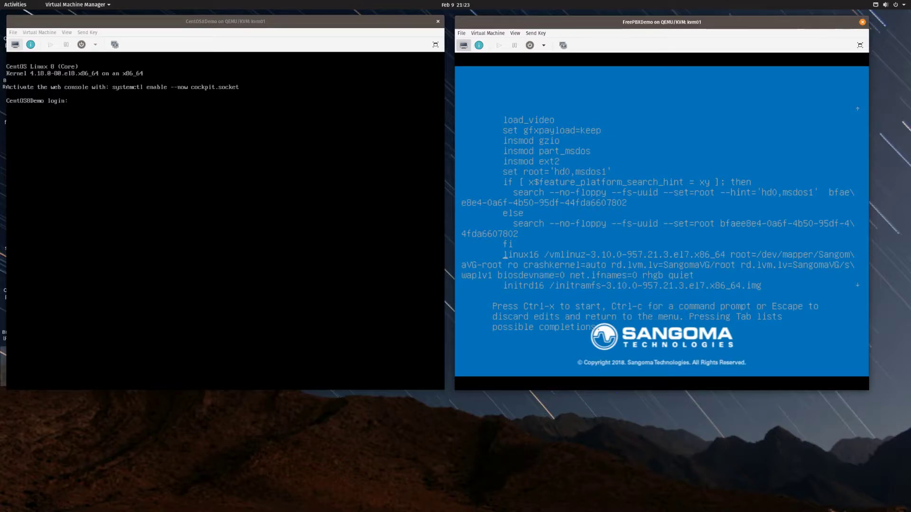
pyautogui.press('Down')
pyautogui.press('Down')
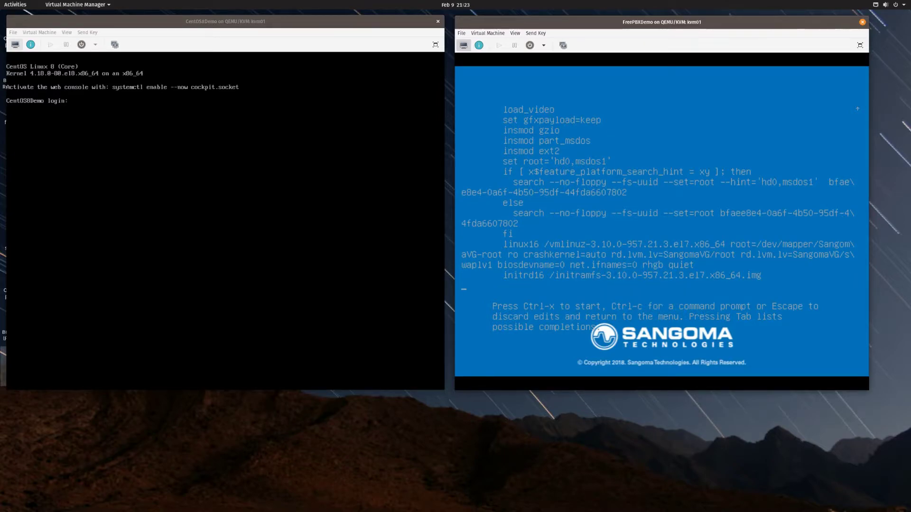
pyautogui.press('Up')
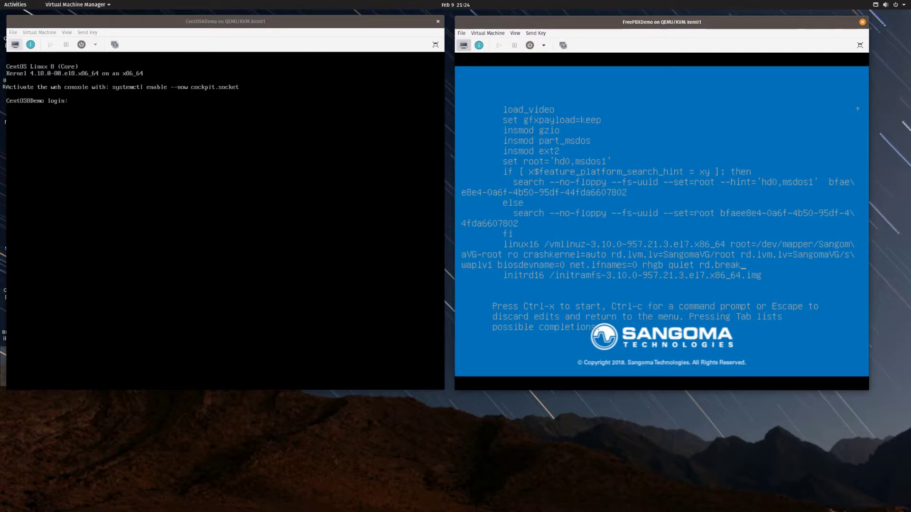
# Step: Boot the FreePBXDemo GRUB entry with rd.break appended to reach the switch_root emergency shell
pyautogui.hotkey('ctrl', 'x')
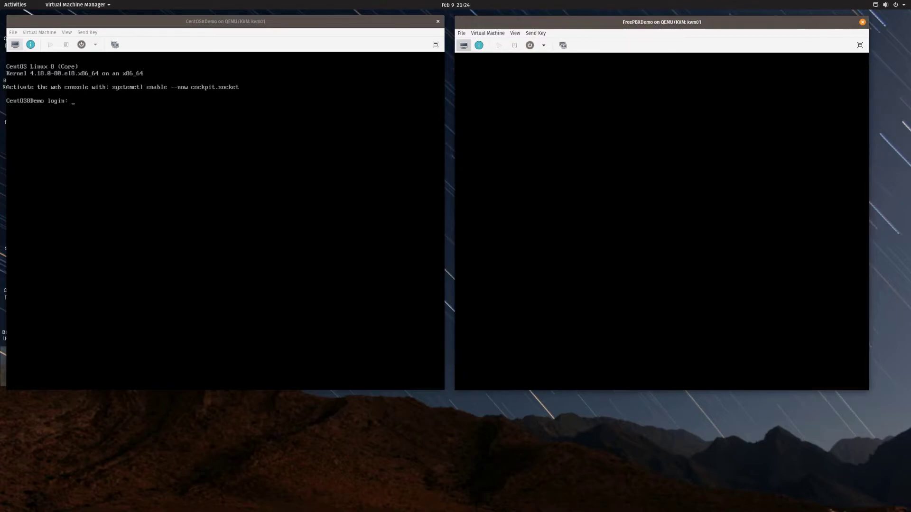
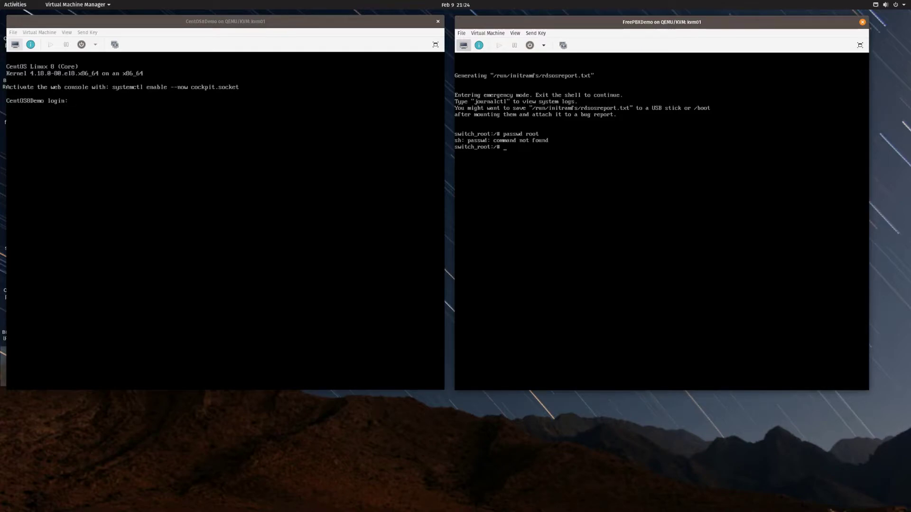
# Step: Run ls at the switch_root prompt to list sysroot, bin, usr and the other root directories
pyautogui.write('s')
pyautogui.press('Return')
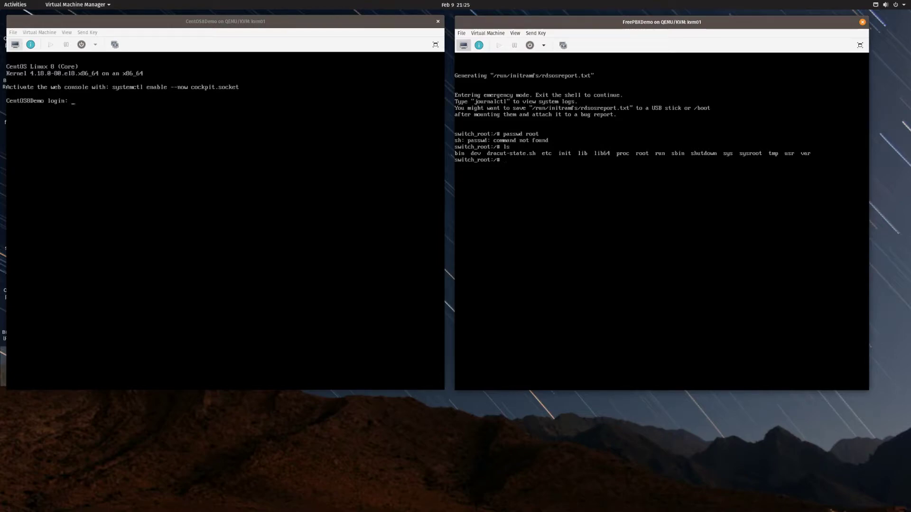
# Step: Run ls at the FreePBXDemo switch_root prompt to list the shell's root directories
pyautogui.write('ls sysroot')
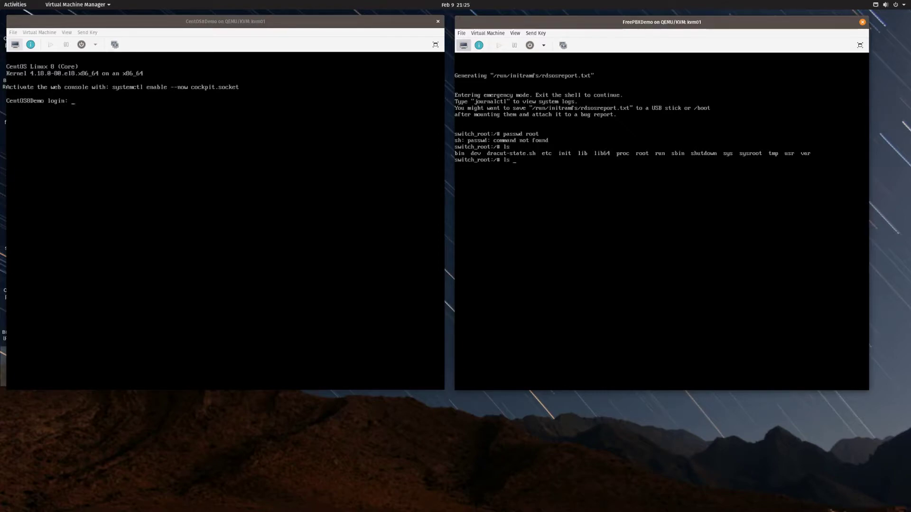
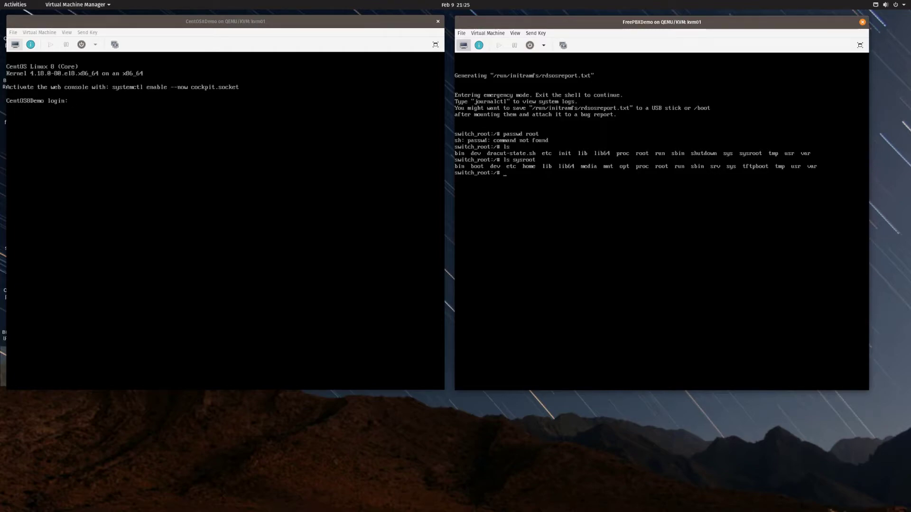
# Step: Run 'mount | grep sysroot' in the FreePBXDemo console to view /sysroot's read-only xfs mount options
pyautogui.write('mount | grep sysroot')
pyautogui.press('Return')
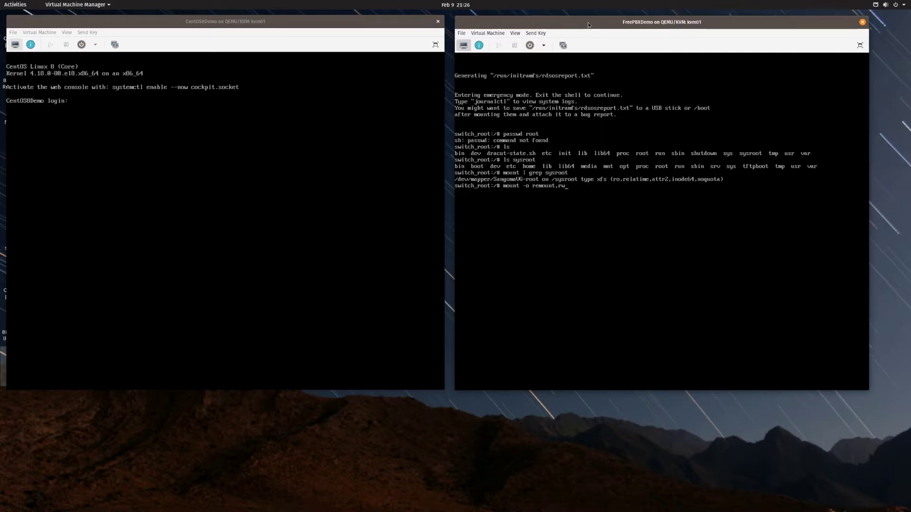
# Step: Remount sysroot read-write in the FreePBXDemo emergency shell with 'mount -o remount,rw sysroot'
pyautogui.write('mount,rw sysroot')
pyautogui.press('Return')
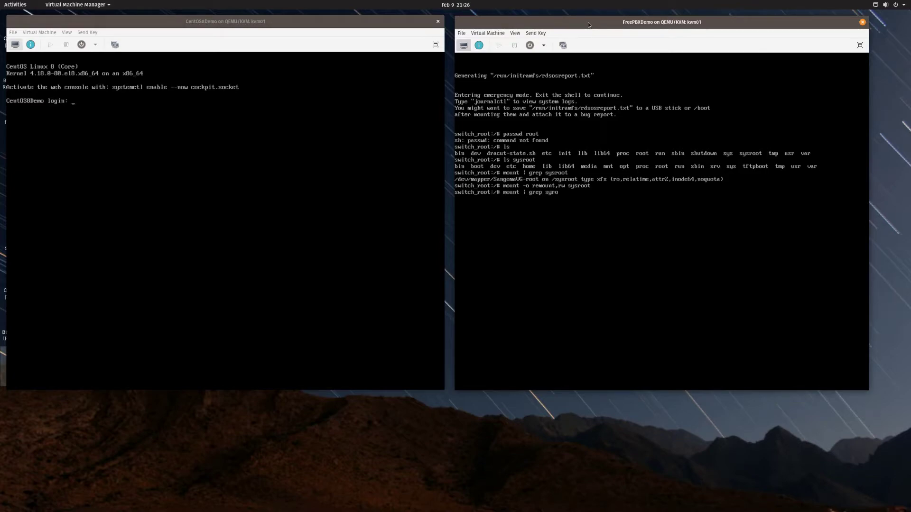
# Step: Run 'mount | grep sysroot' to confirm sysroot is mounted read-write
pyautogui.write('o')
pyautogui.press('BackSpace')
pyautogui.press('BackSpace')
pyautogui.press('BackSpace')
pyautogui.write('sroot')
pyautogui.press('Return')
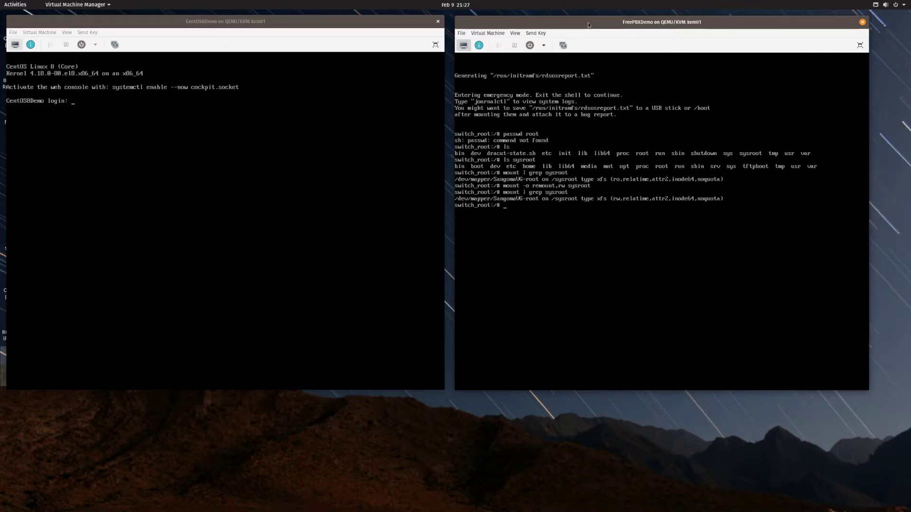
# Step: Chroot into sysroot and list its root directories with ls
pyautogui.write('chroot sysroot')
pyautogui.press('Return')
pyautogui.write('ls')
pyautogui.press('Return')
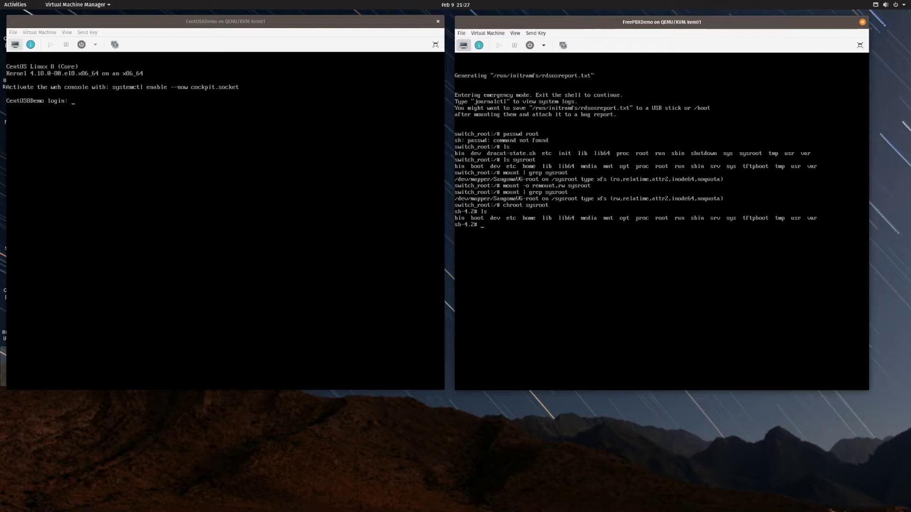
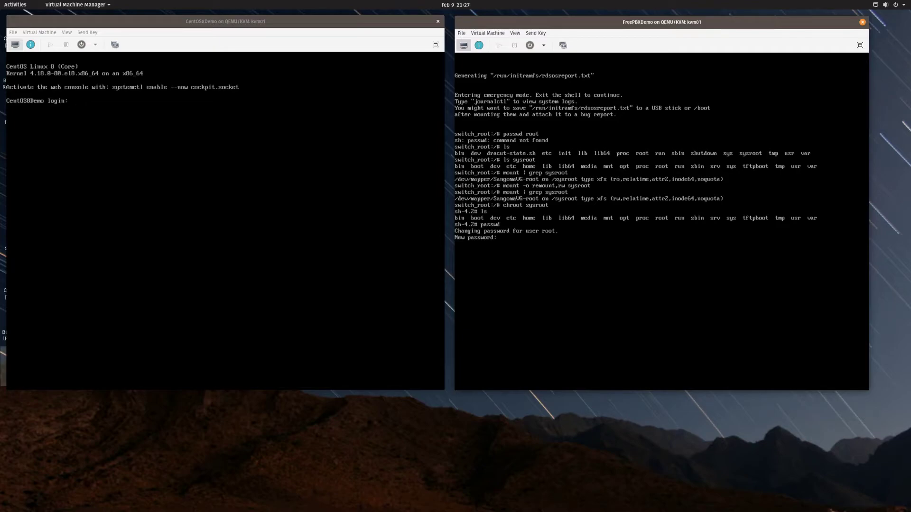
# Step: Enter and confirm the new root password in passwd until all authentication tokens update successfully
pyautogui.press('Return')
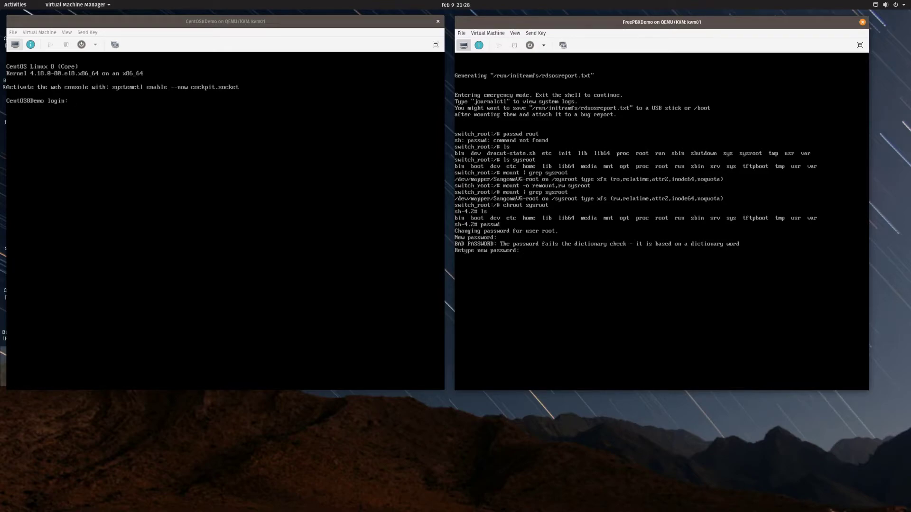
pyautogui.press('Return')
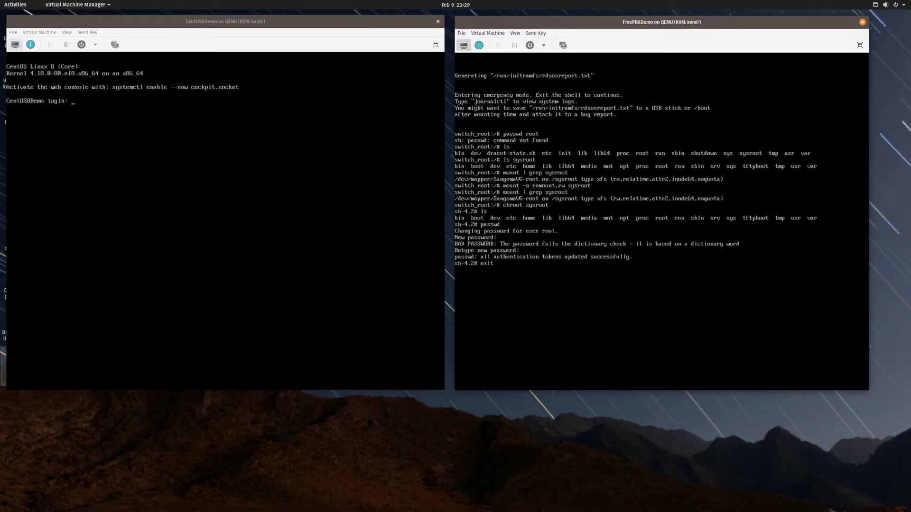
# Step: Exit the FreePBX chroot and switch_root shells so the VM resumes booting to its login prompt
pyautogui.press('Return')
pyautogui.write('exit')
pyautogui.press('Return')
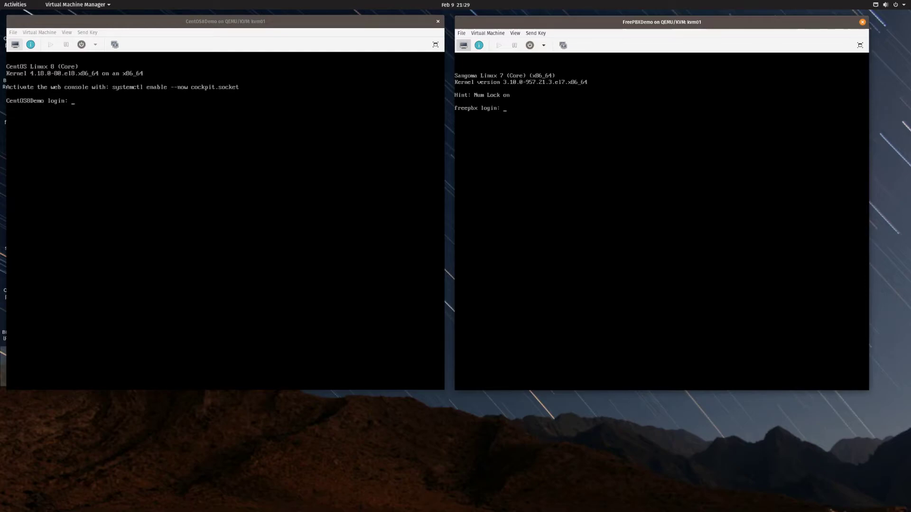
# Step: Log in to FreePBX as root with the new password, then bring the CentOS console forward
pyautogui.write('oot')
pyautogui.press('Return')
pyautogui.press('Return')
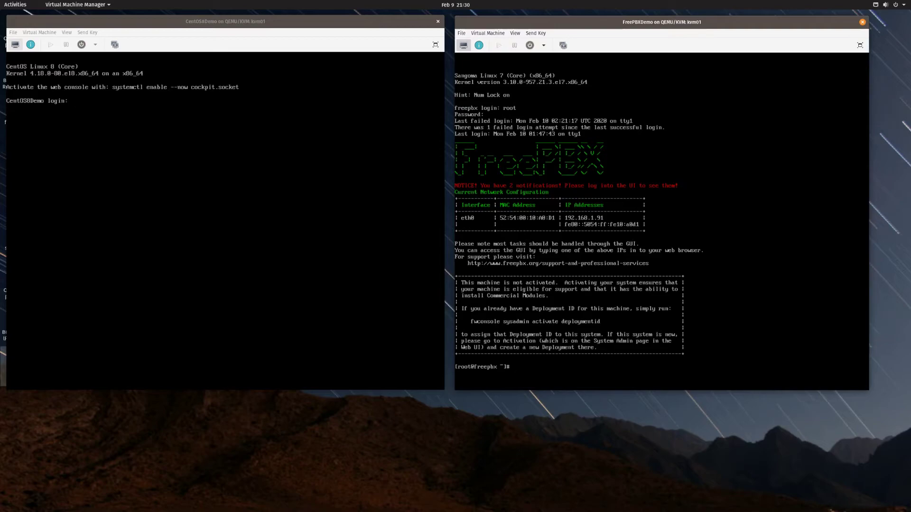
pyautogui.click(218, 25)
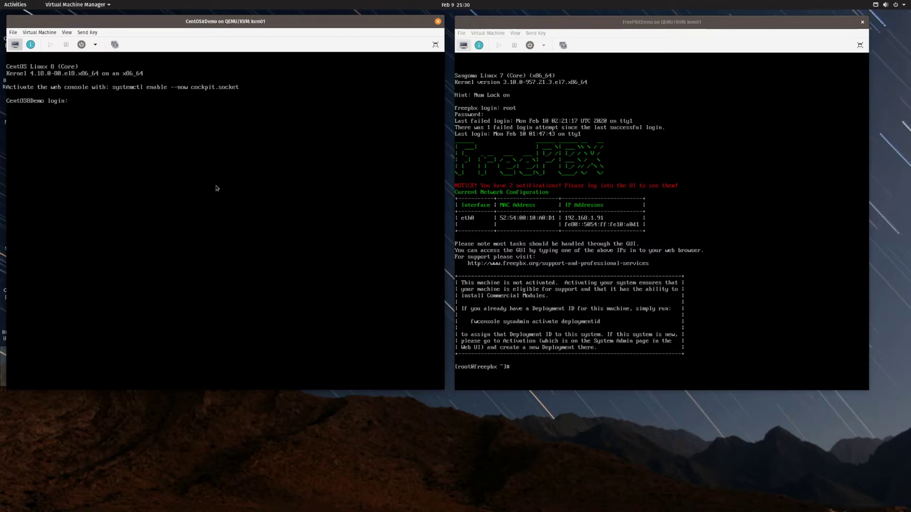
# Step: Log in to CentOS as root and run sestatus, showing SELinux enforcing
pyautogui.write('root')
pyautogui.press('Return')
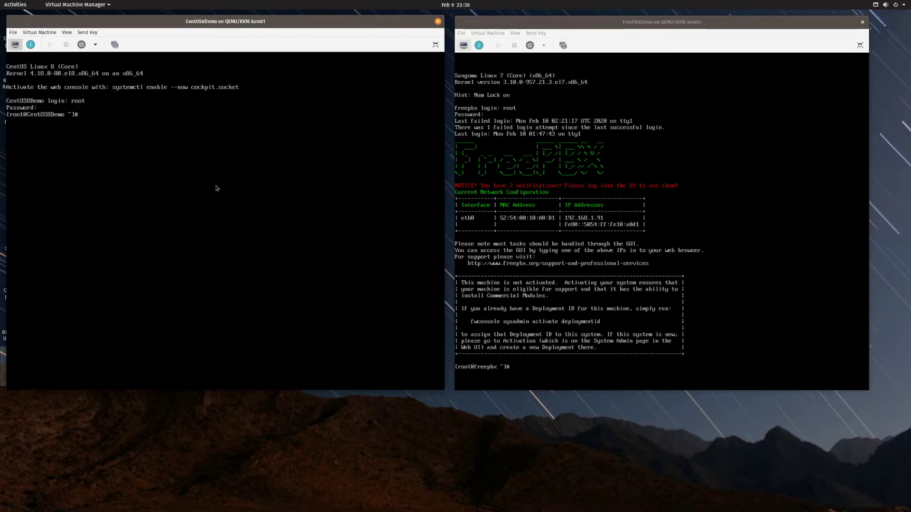
pyautogui.write('xit')
pyautogui.press('BackSpace')
pyautogui.press('BackSpace')
pyautogui.write('sestatus')
pyautogui.press('Return')
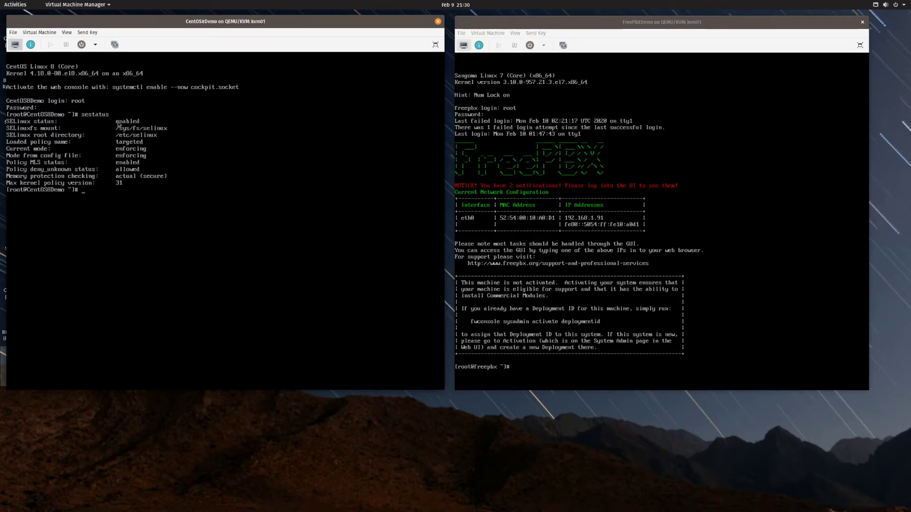
# Step: Run sestatus on the FreePBX console, showing SELinux disabled
pyautogui.click(575, 50)
pyautogui.write('sestatus')
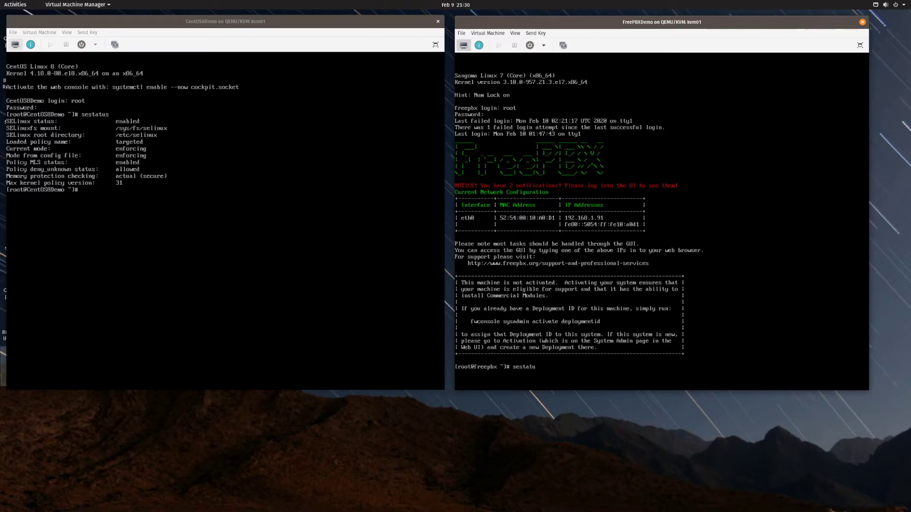
pyautogui.press('Return')
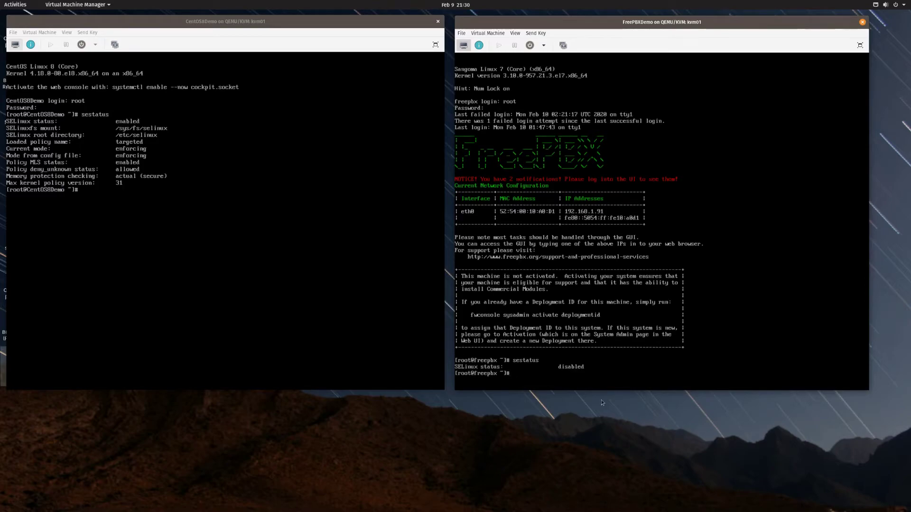
# Step: Log out of the CentOS root session and retry the root login, which is rejected
pyautogui.click(166, 21)
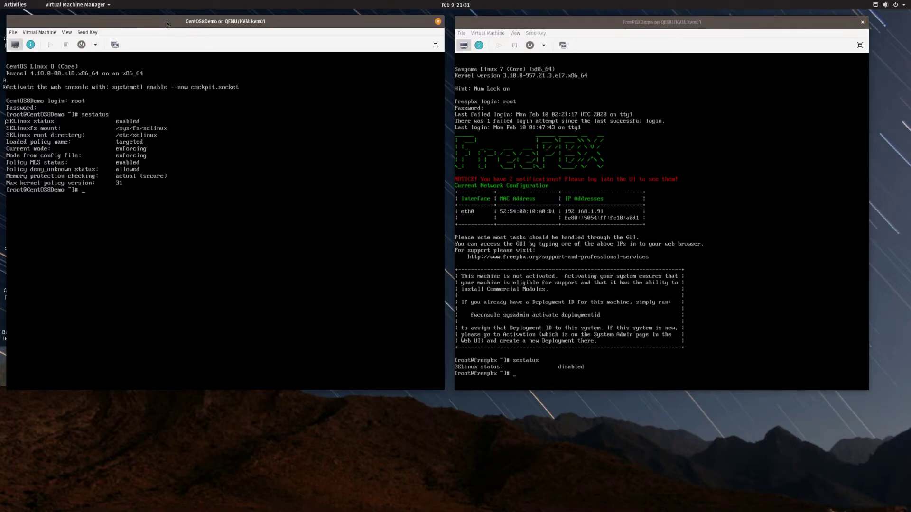
pyautogui.write('exit')
pyautogui.press('Return')
pyautogui.write('root')
pyautogui.press('Return')
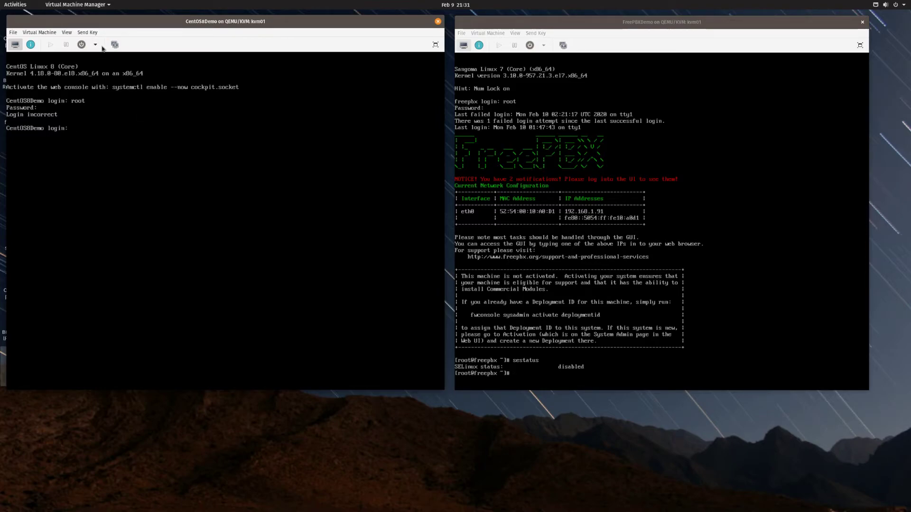
# Step: Force Reset the CentOS VM from the power options and confirm with Yes
pyautogui.click(94, 46)
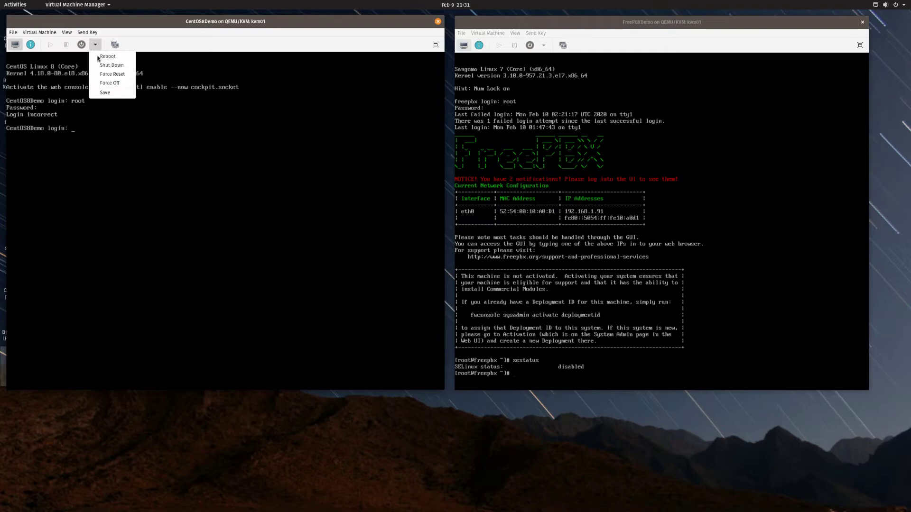
pyautogui.click(117, 75)
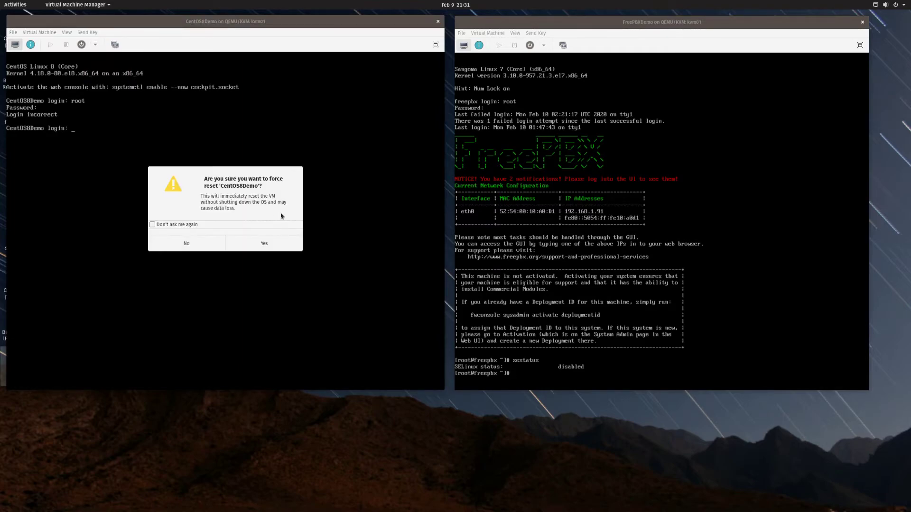
pyautogui.click(279, 242)
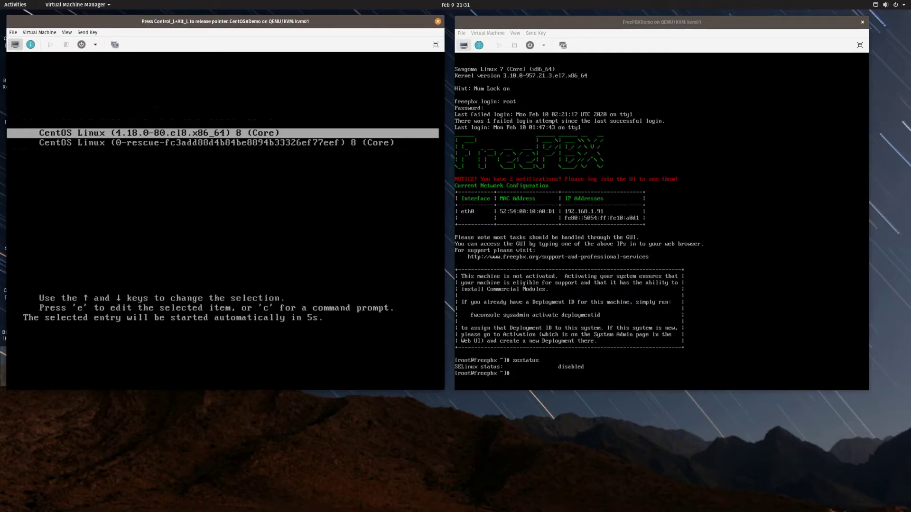
# Step: Append rd.break to the CentOS 4.18 kernel entry in GRUB and boot it
pyautogui.press('Down')
pyautogui.press('Up')
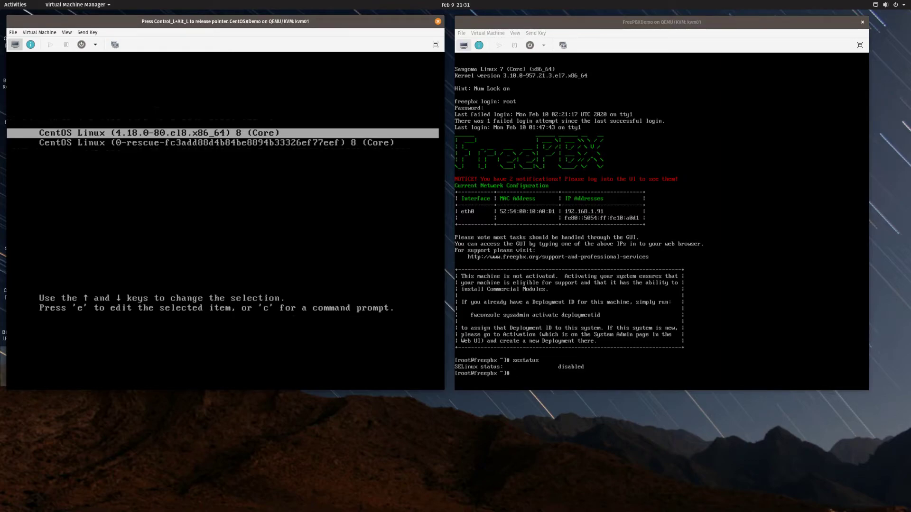
pyautogui.press('e')
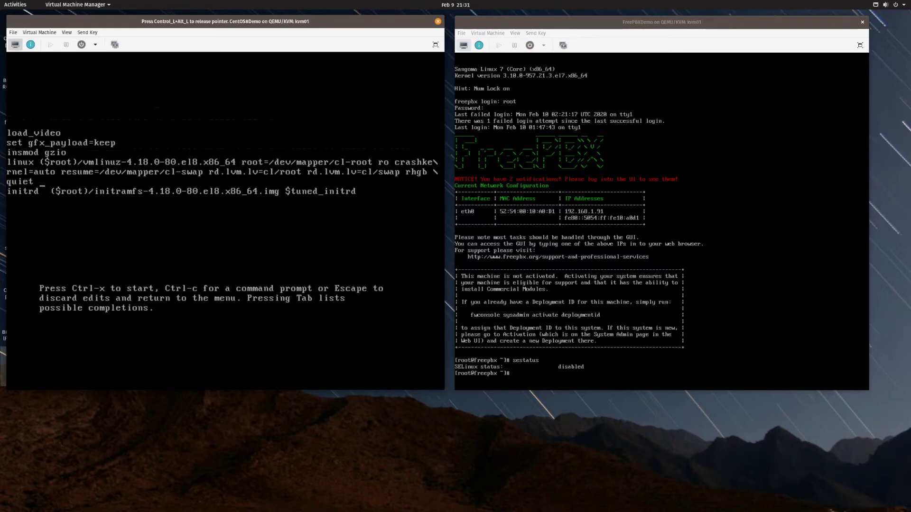
pyautogui.write('rd.break')
pyautogui.hotkey('ctrl', 'x')
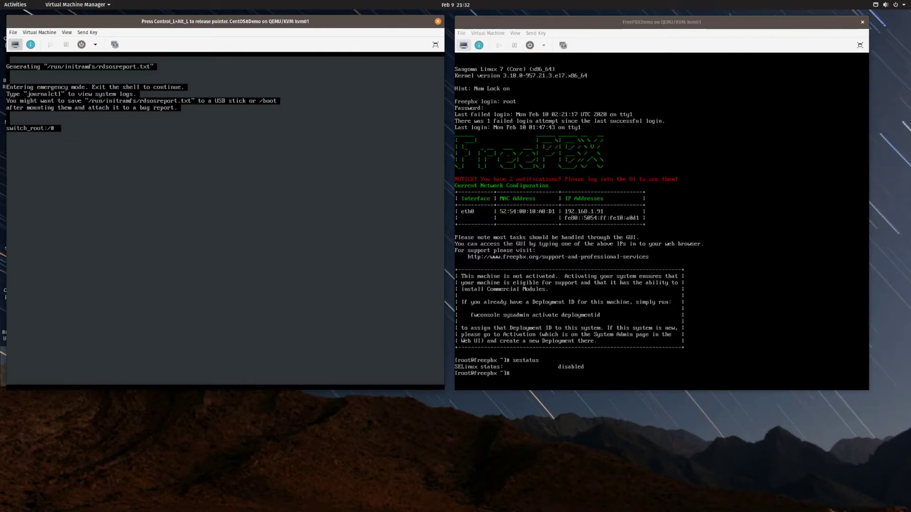
# Step: List the emergency shell's root directory and remount sysroot read-write
pyautogui.press('Return')
pyautogui.press('Return')
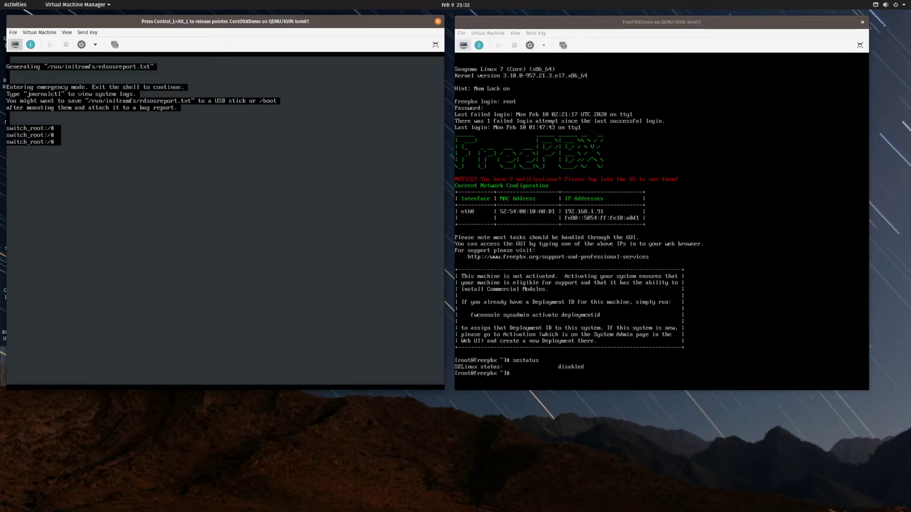
pyautogui.write('ls')
pyautogui.press('Return')
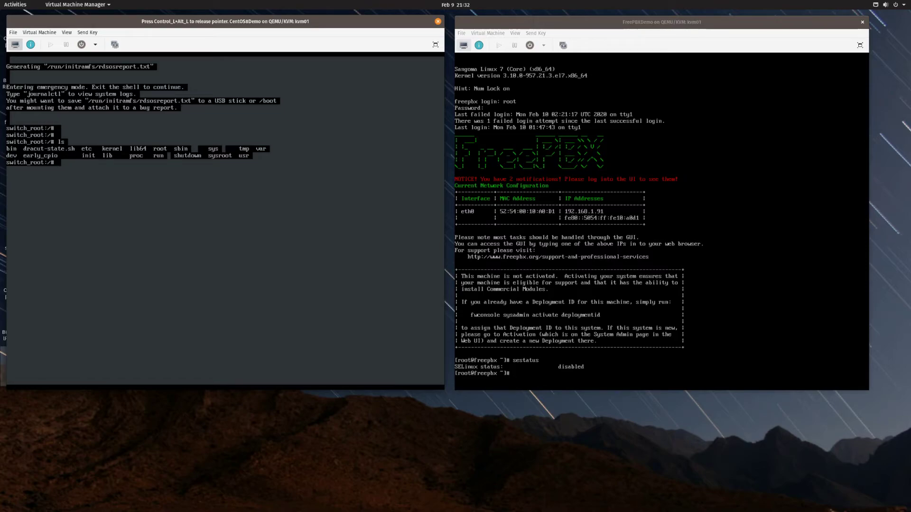
pyautogui.write('mount -o remount,rw sysroot')
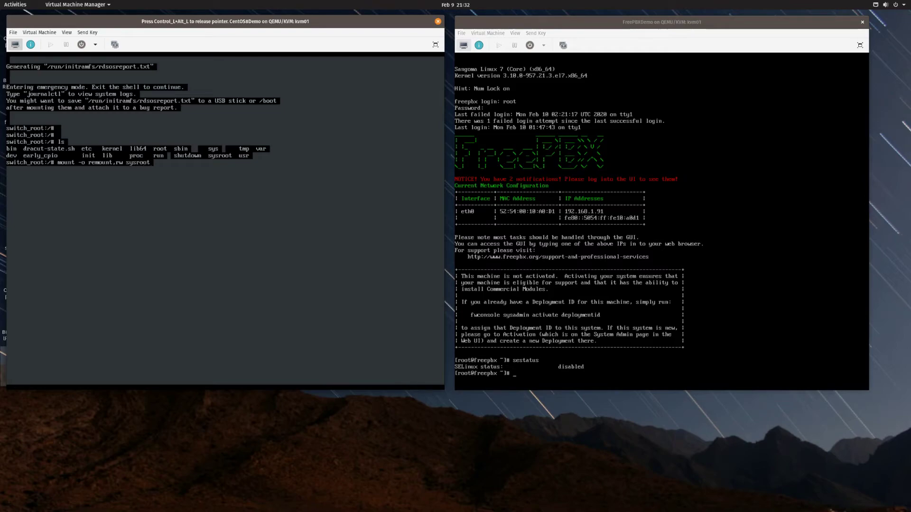
pyautogui.press('Return')
# Step: Chroot into sysroot and set a new root password with passwd, entering it twice
pyautogui.write('chroot sysroot')
pyautogui.press('Return')
pyautogui.write('passwd')
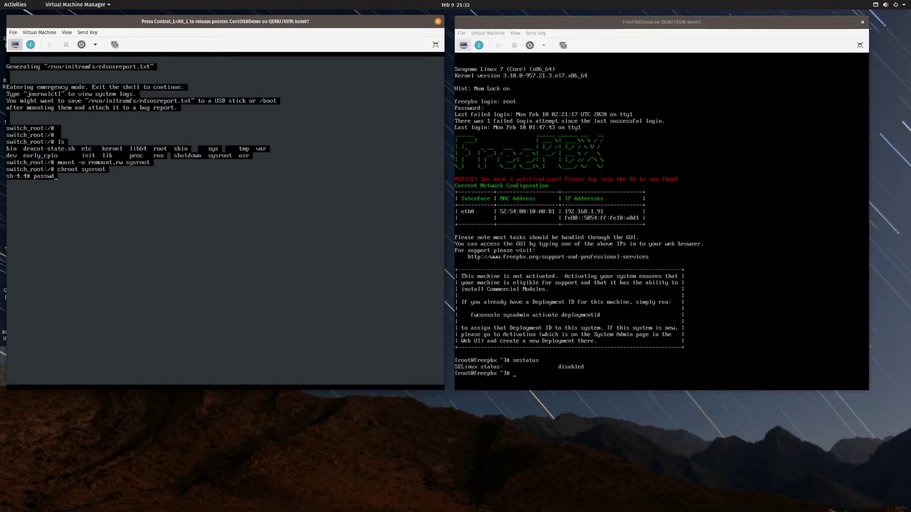
pyautogui.press('Return')
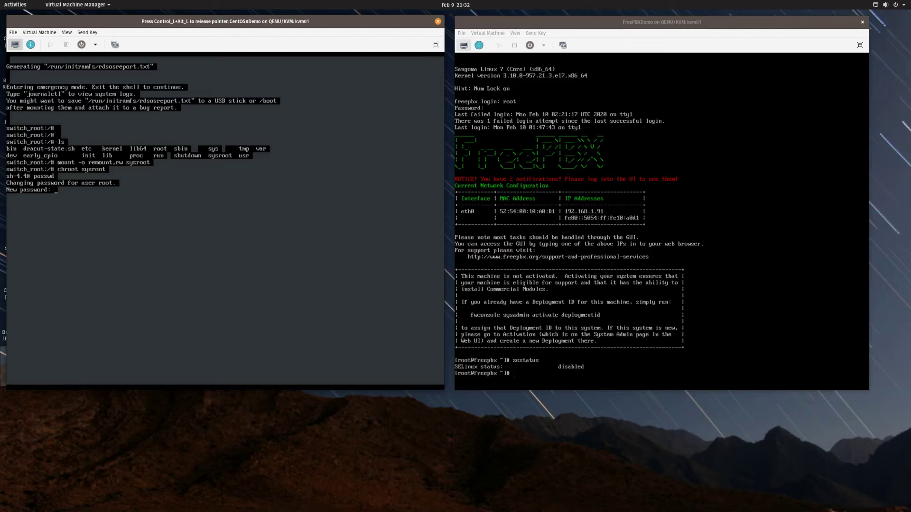
pyautogui.press('Return')
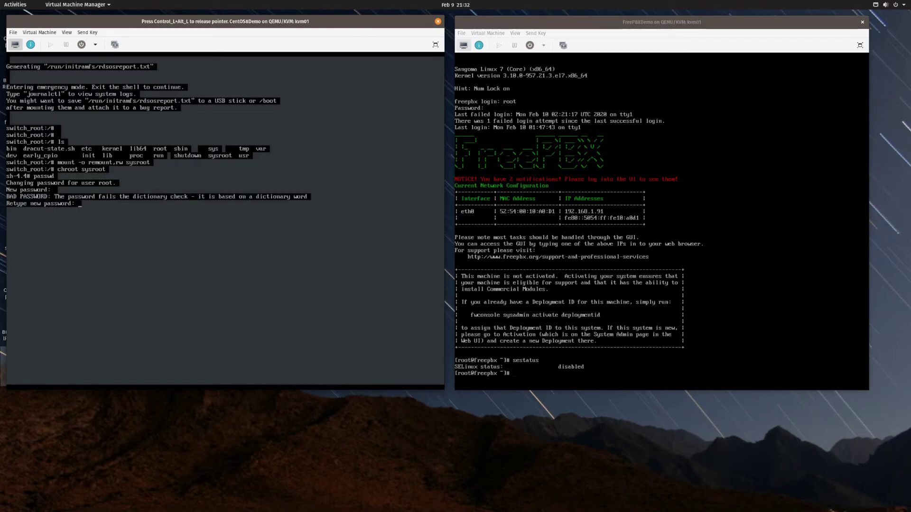
pyautogui.press('Return')
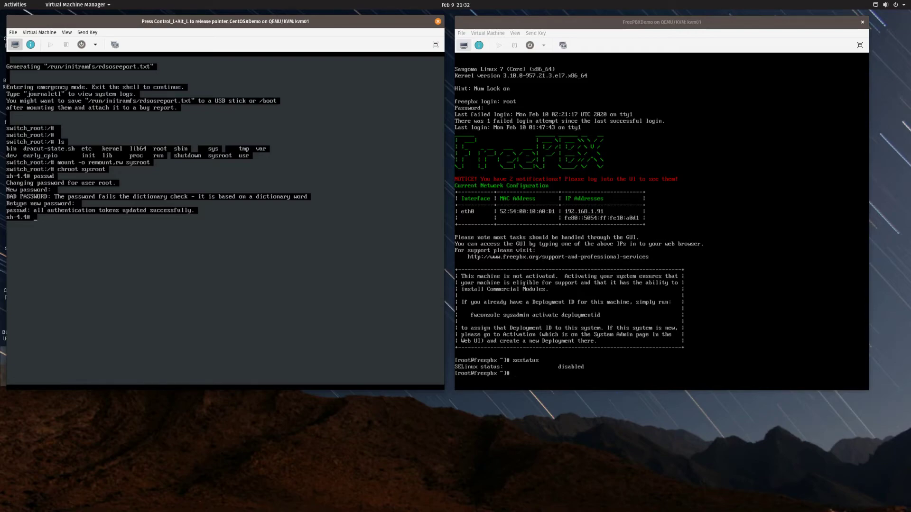
# Step: Exit the chroot and switch_root shells, then enter root at the CentOS login prompt
pyautogui.write('exit')
pyautogui.press('Return')
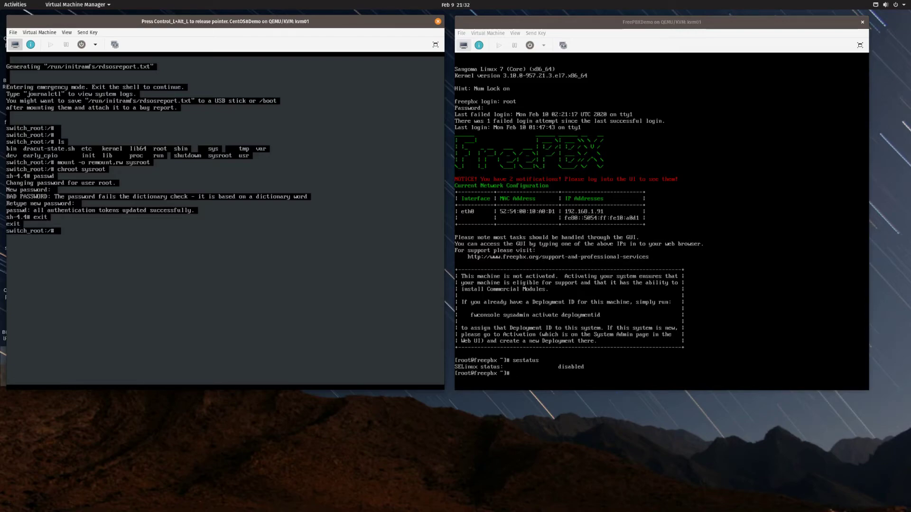
pyautogui.write('exit')
pyautogui.press('Return')
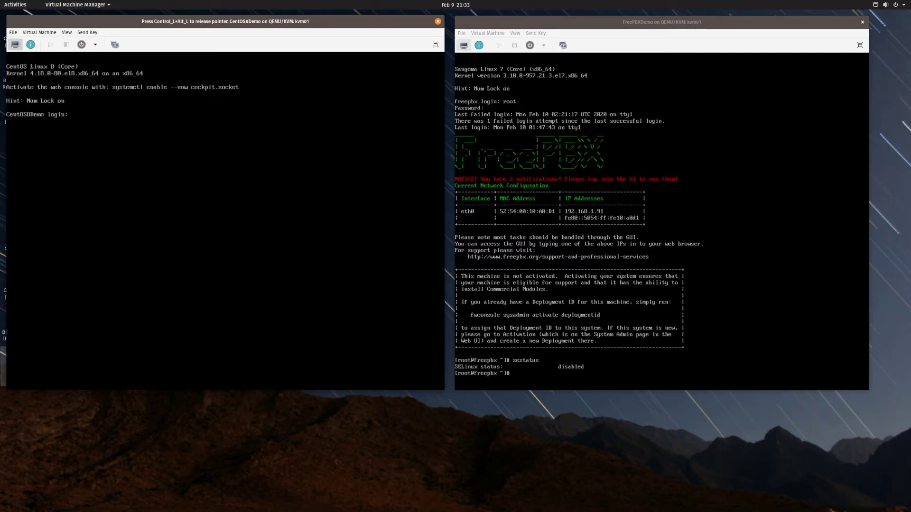
pyautogui.write('root')
pyautogui.press('Return')
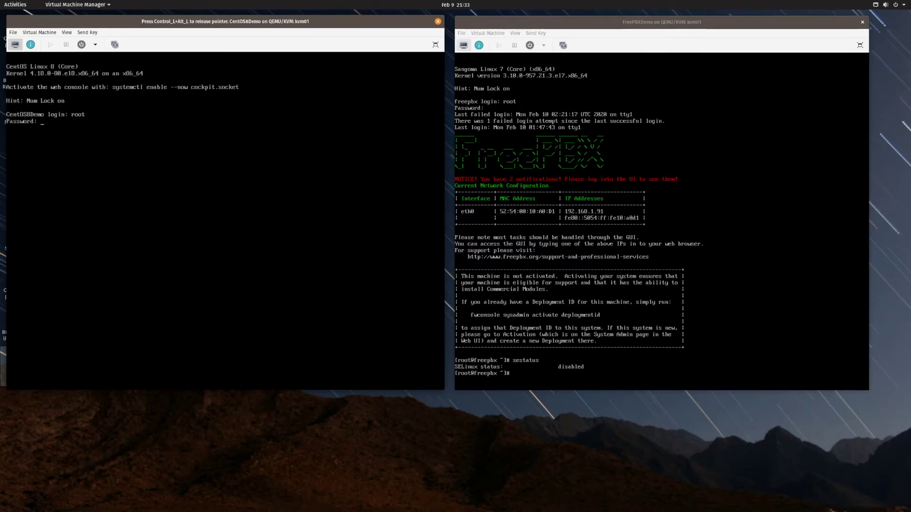
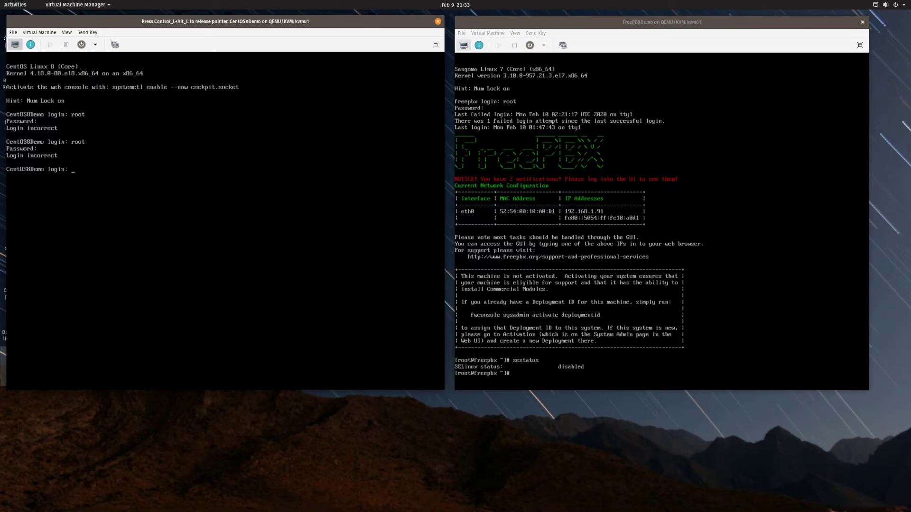
# Step: Release the pointer from the CentOS8Demo console and choose Force Reset from the power options
pyautogui.hotkey('ctrl', 'alt')
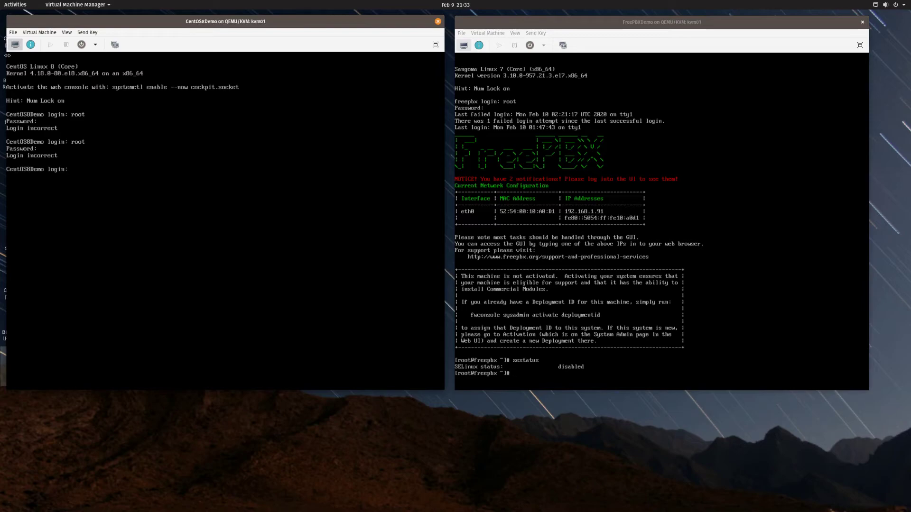
pyautogui.click(96, 45)
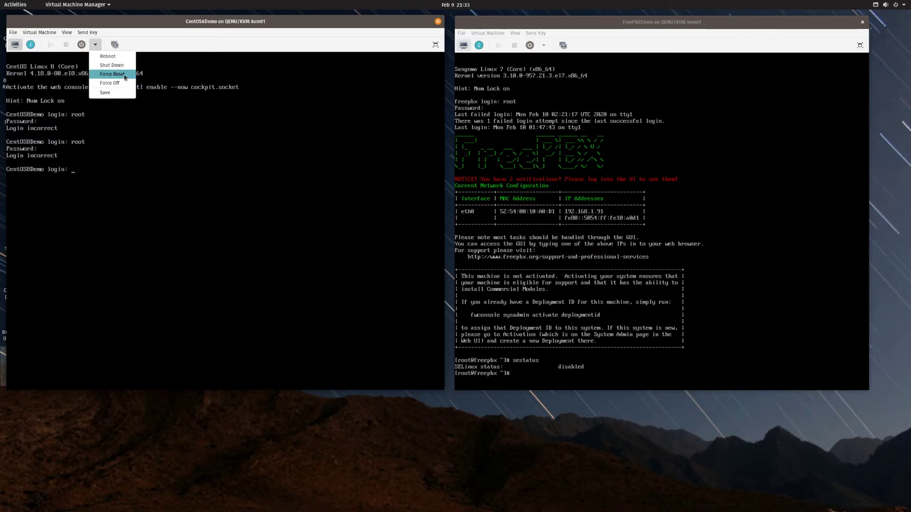
pyautogui.click(120, 75)
# Step: Confirm the force reset, halt the GRUB countdown, and edit the first CentOS Linux 4.18.0 entry
pyautogui.click(274, 243)
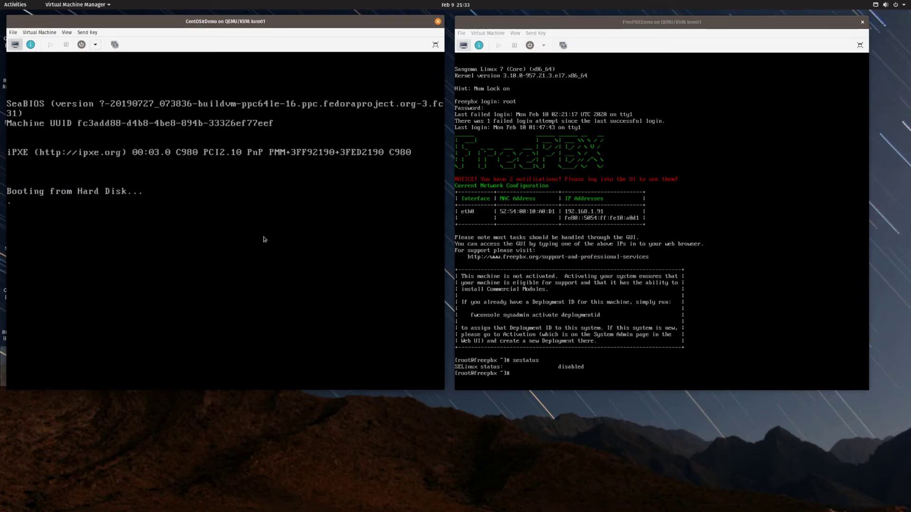
pyautogui.click(264, 240)
pyautogui.press('Down')
pyautogui.press('Up')
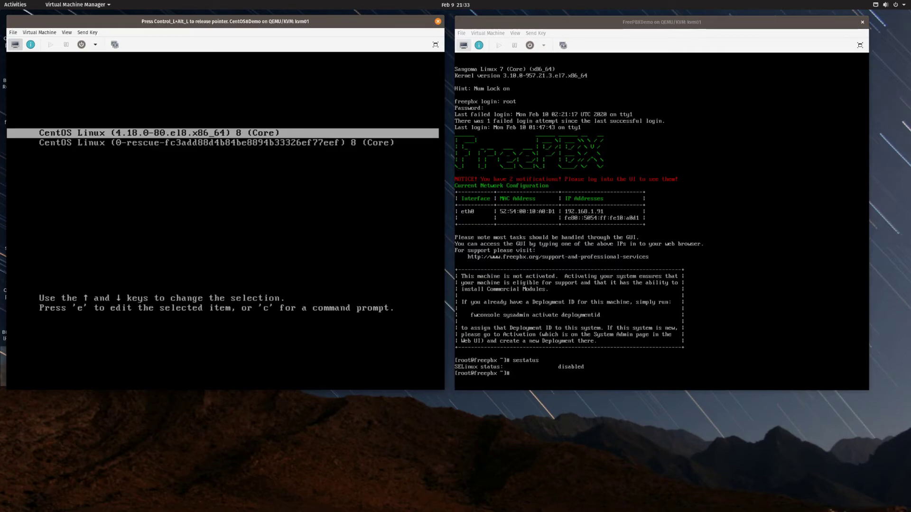
pyautogui.press('e')
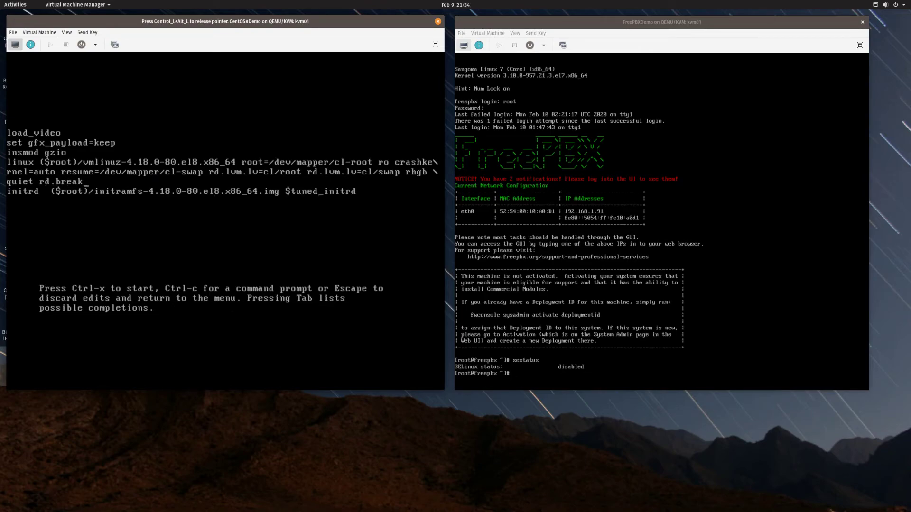
# Step: Boot the GRUB entry edited with rd.break into the emergency switch_root shell
pyautogui.hotkey('ctrl', 'x')
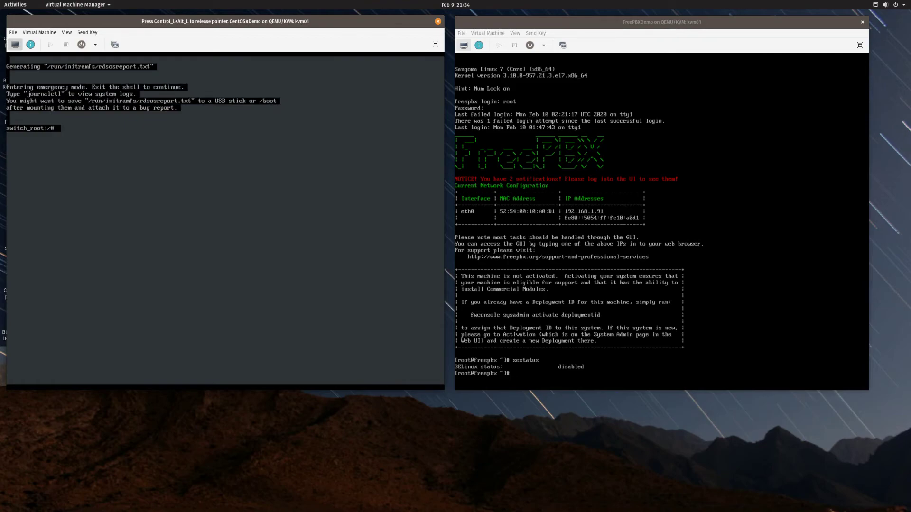
# Step: Remount sysroot read-write, chroot into sysroot, and run passwd to reset root's password
pyautogui.write('mount -r remount,rw sysroot')
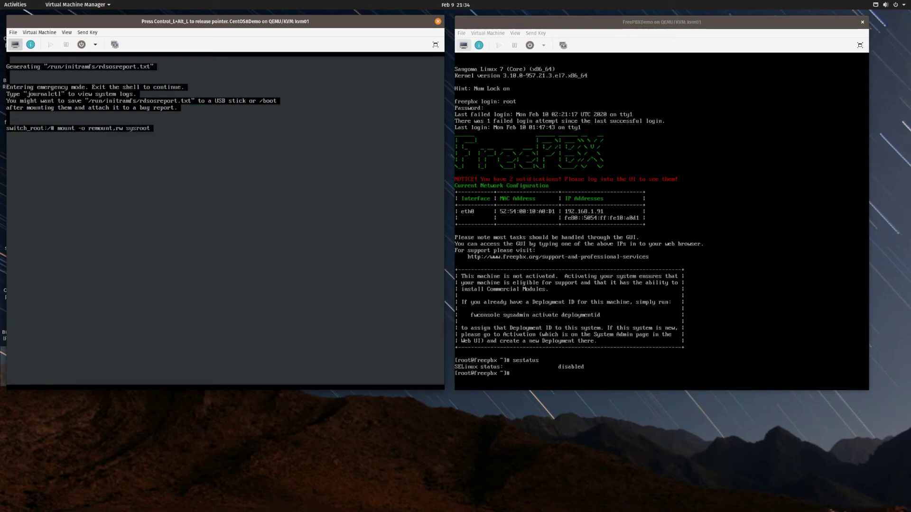
pyautogui.press('Return')
pyautogui.write('chr')
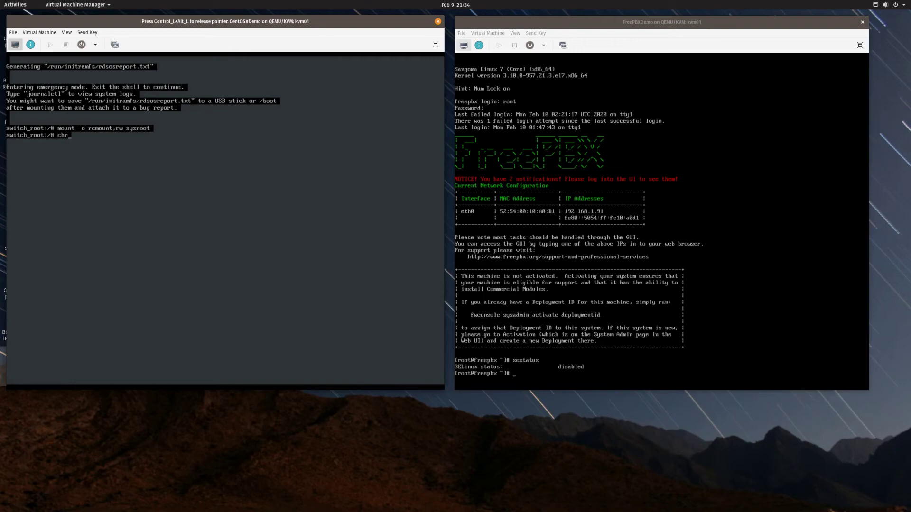
pyautogui.write('oot sysroot')
pyautogui.press('Return')
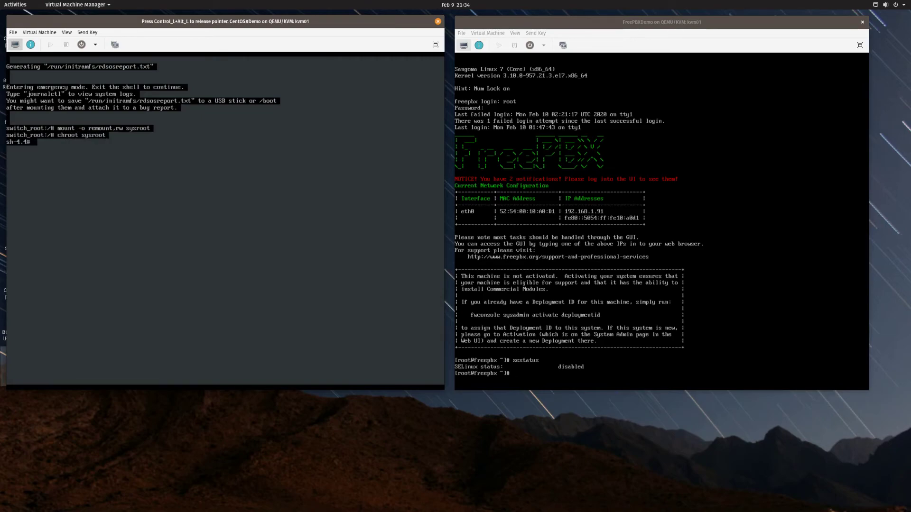
pyautogui.write('passwd')
pyautogui.press('Return')
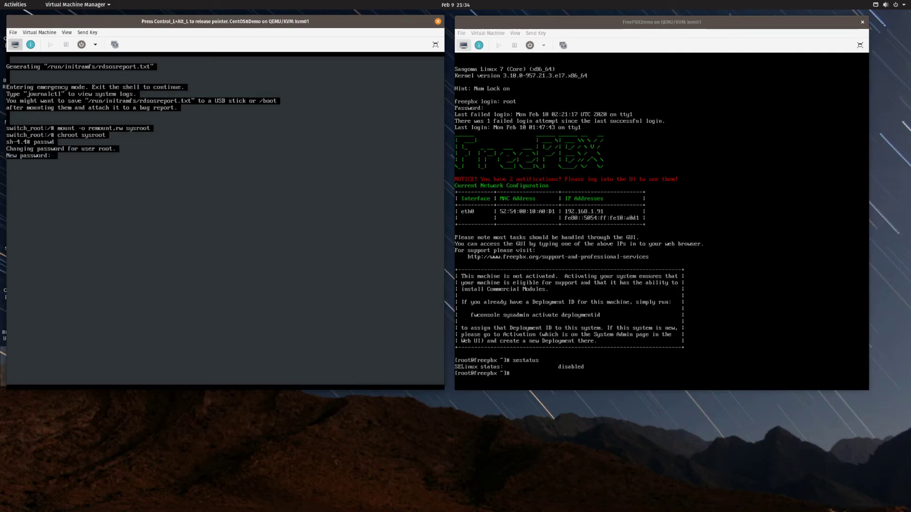
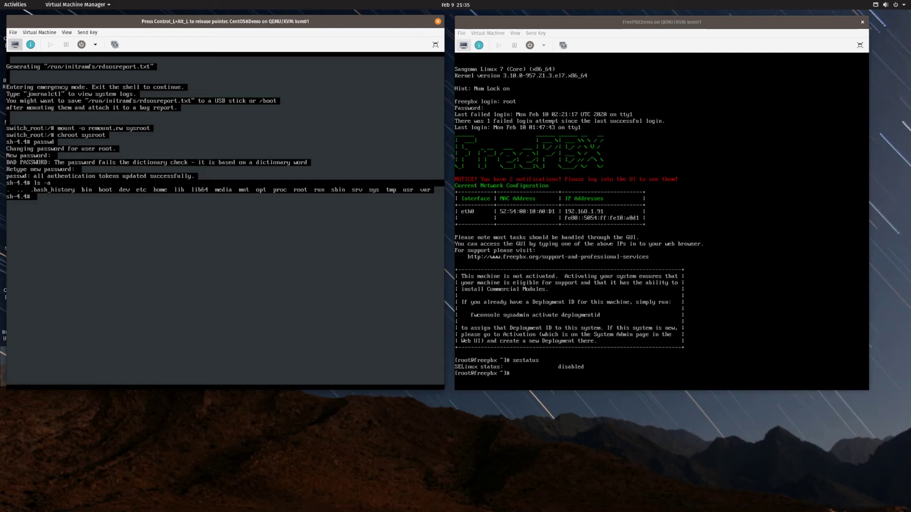
# Step: Start typing 'touch' at the chrooted shell prompt, deleting the unwanted './' before the file name
pyautogui.write('touch ./')
pyautogui.press('BackSpace')
pyautogui.press('BackSpace')
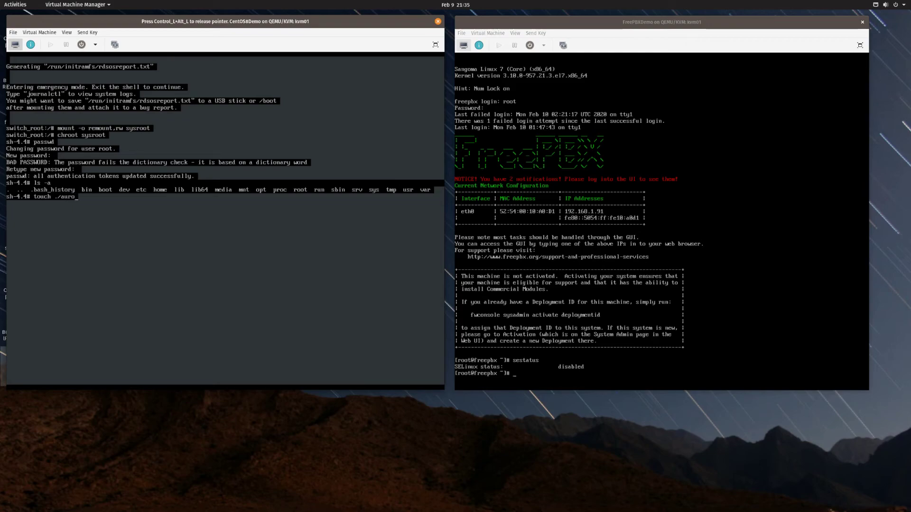
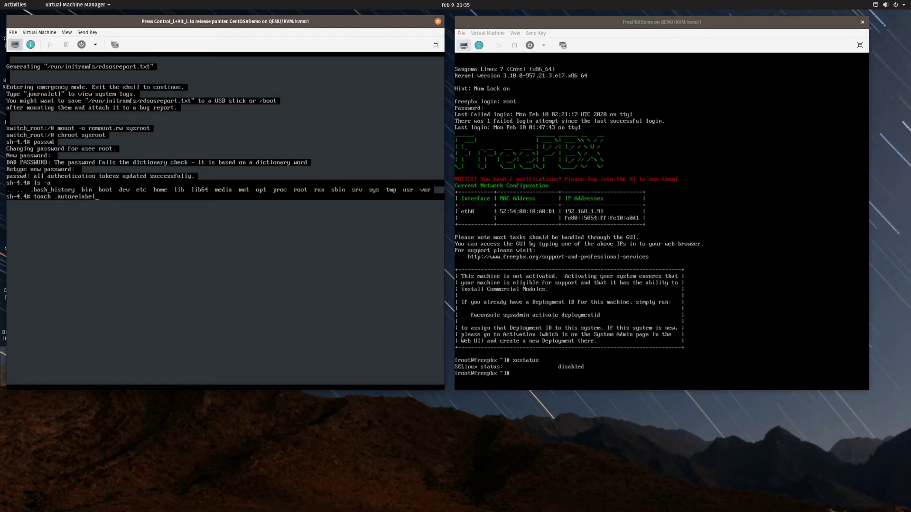
# Step: Create the .autorelabel file in sysroot and confirm it with ls -a
pyautogui.press('Return')
pyautogui.hotkey('ctrl', 'alt')
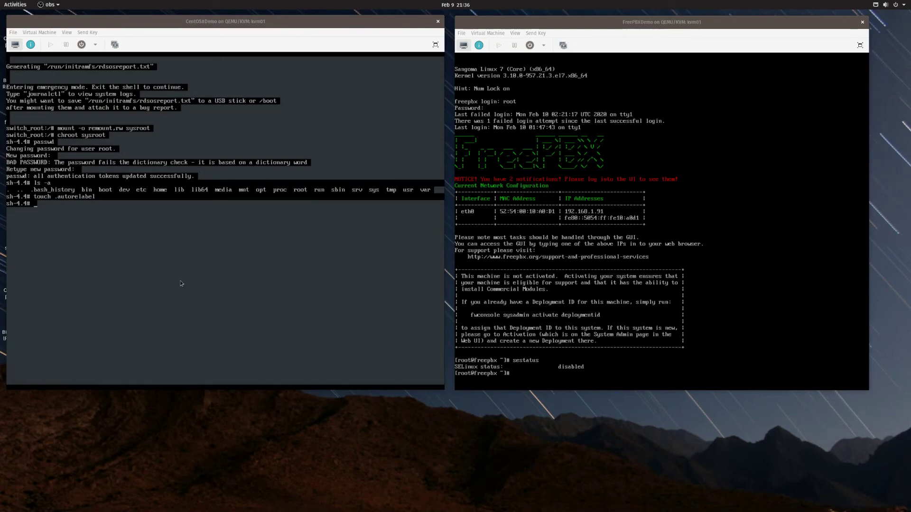
pyautogui.click(181, 283)
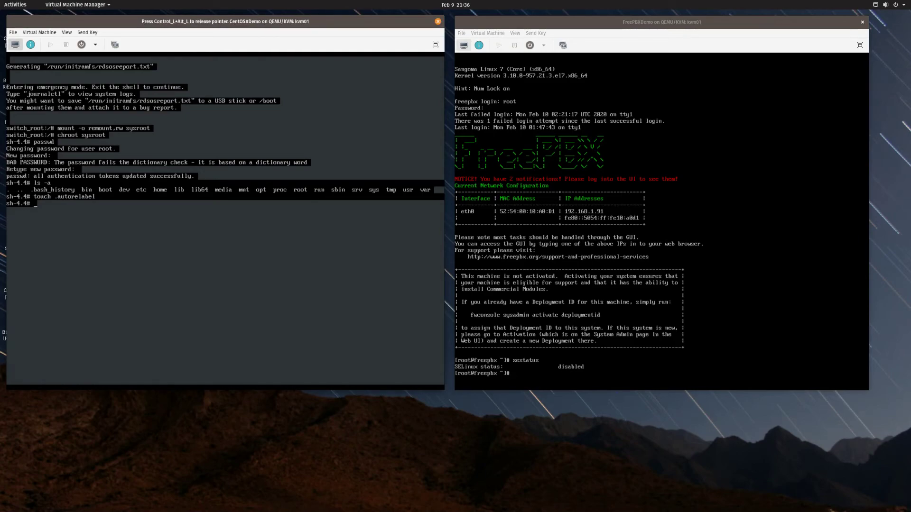
pyautogui.write('ls')
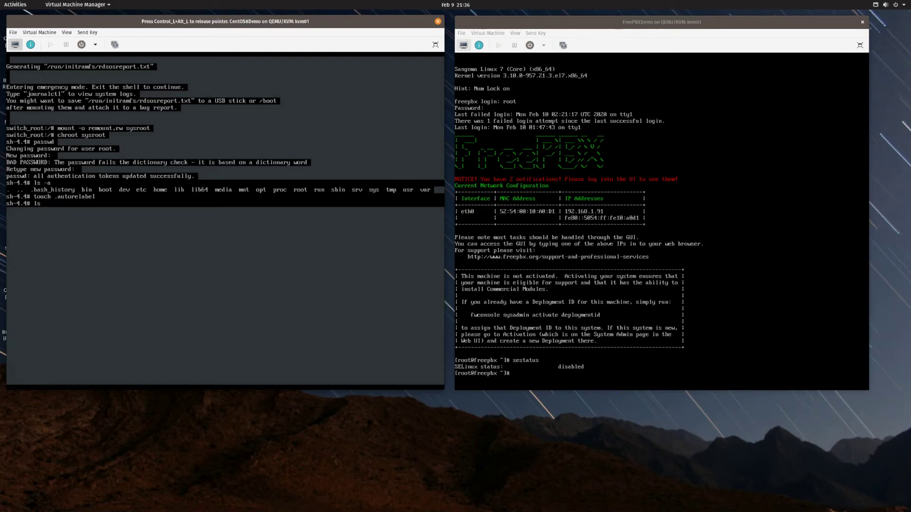
pyautogui.write(' -a')
pyautogui.press('Return')
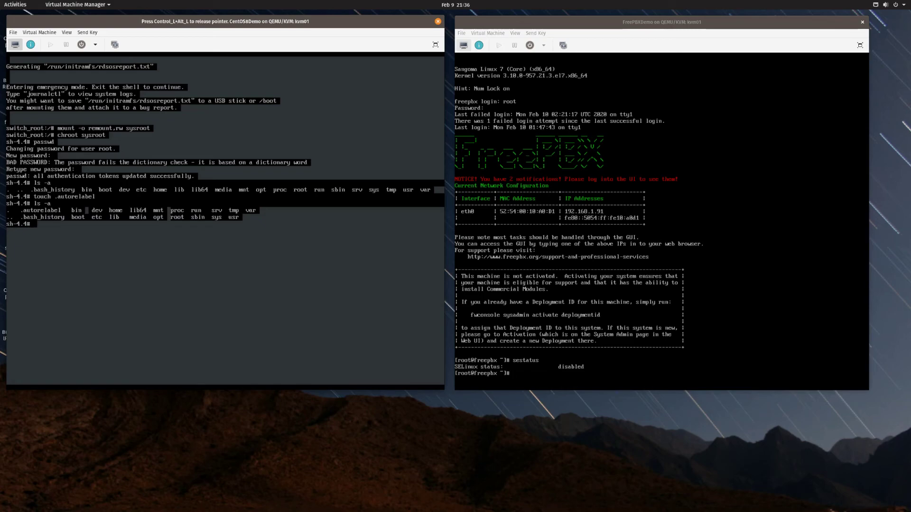
# Step: Exit the chroot shell, then exit emergency mode so the CentOS8Demo boot continues
pyautogui.write('exit')
pyautogui.press('Return')
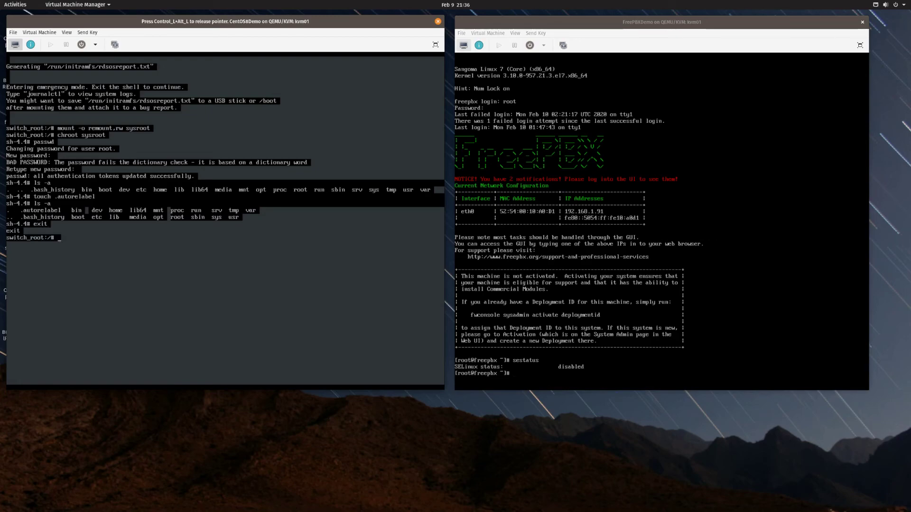
pyautogui.write('exit')
pyautogui.press('Return')
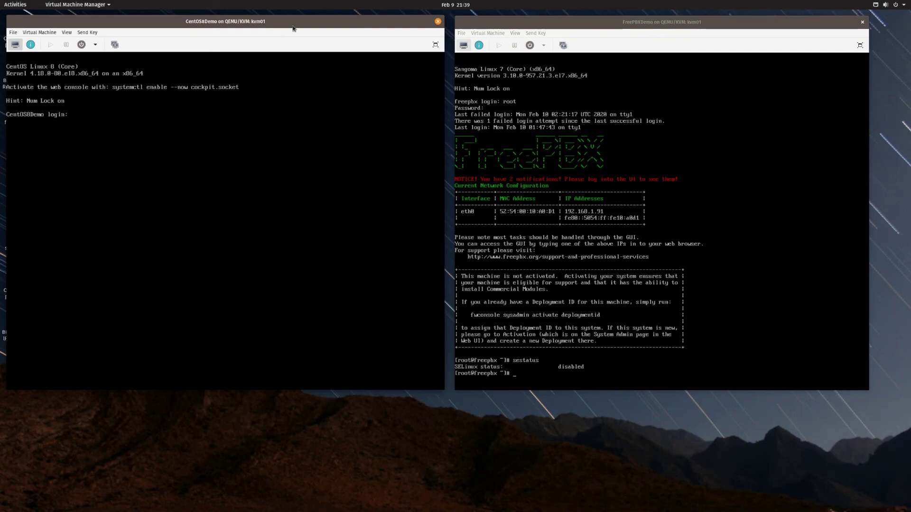
# Step: Log in as root with the new password and run sestatus to confirm SELinux is enforcing
pyautogui.write('root')
pyautogui.press('Return')
pyautogui.press('Return')
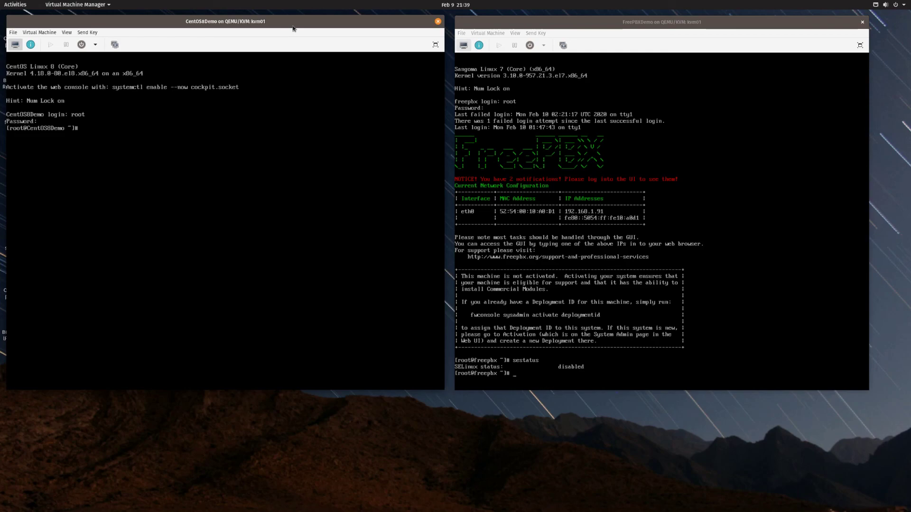
pyautogui.write('sestatus')
pyautogui.press('Return')
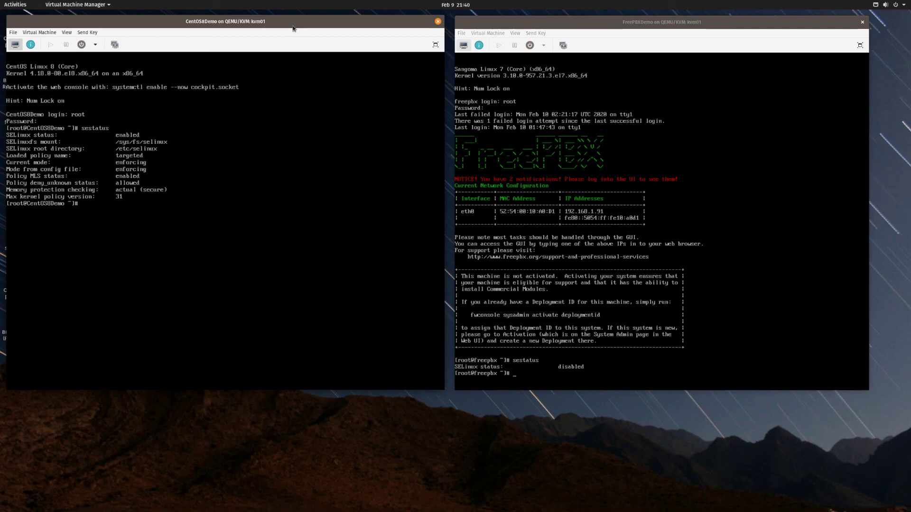